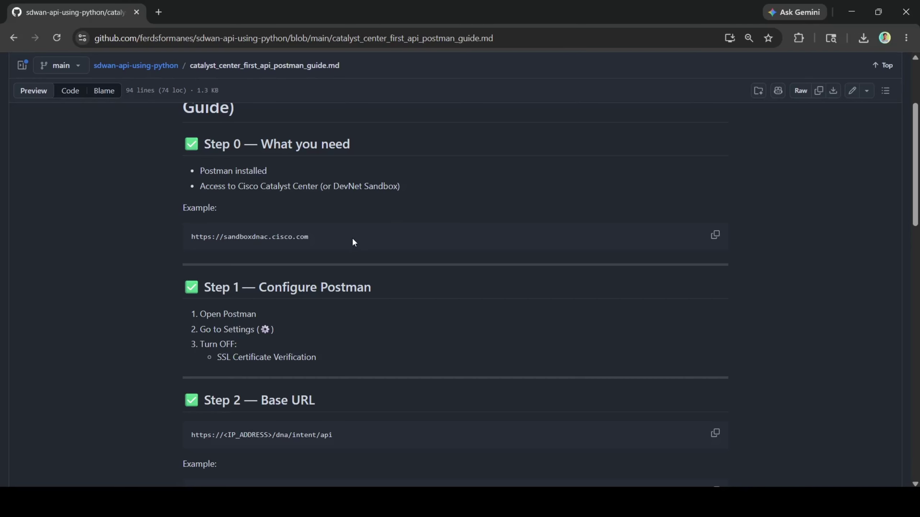
Step: Review the guide's prerequisites, sandbox URL and Postman configuration instructions in Steps 0 and 1
left_click_drag(354, 243, 182, 239)
left_click_drag(916, 173, 916, 190)
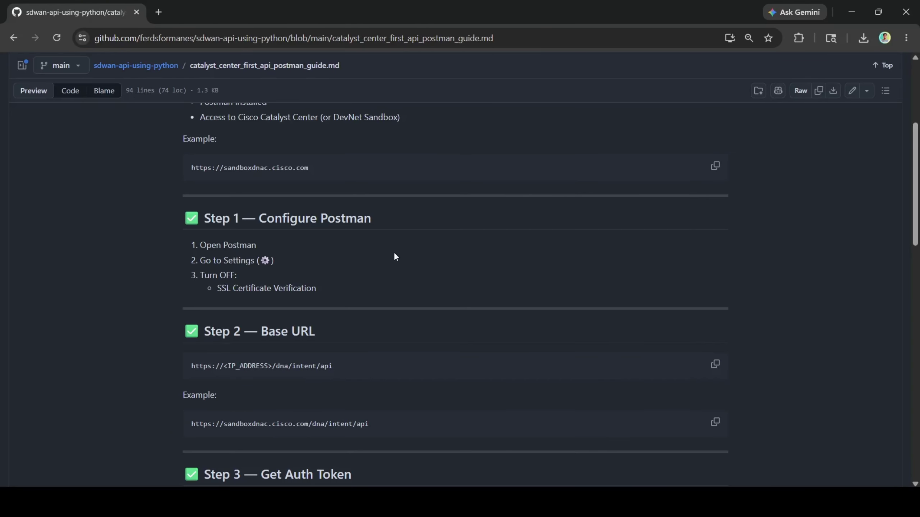
mouse_move(917, 227)
left_mouse_down()
mouse_move(917, 245)
mouse_move(917, 217)
left_mouse_up()
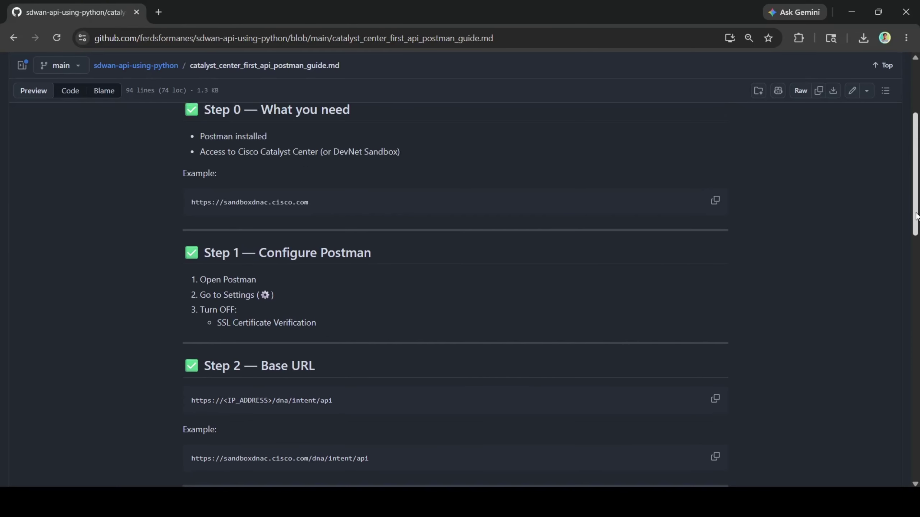
left_click_drag(917, 217, 918, 232)
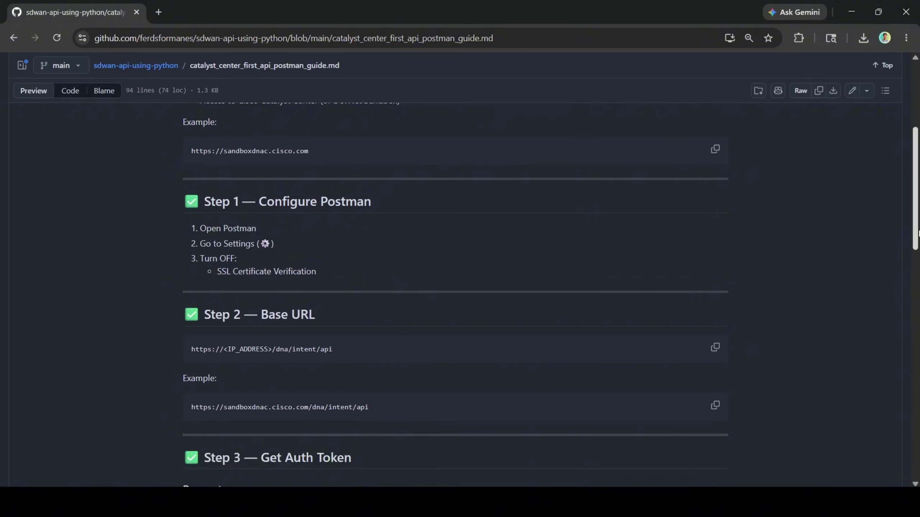
scroll(489, 286, "down", 1)
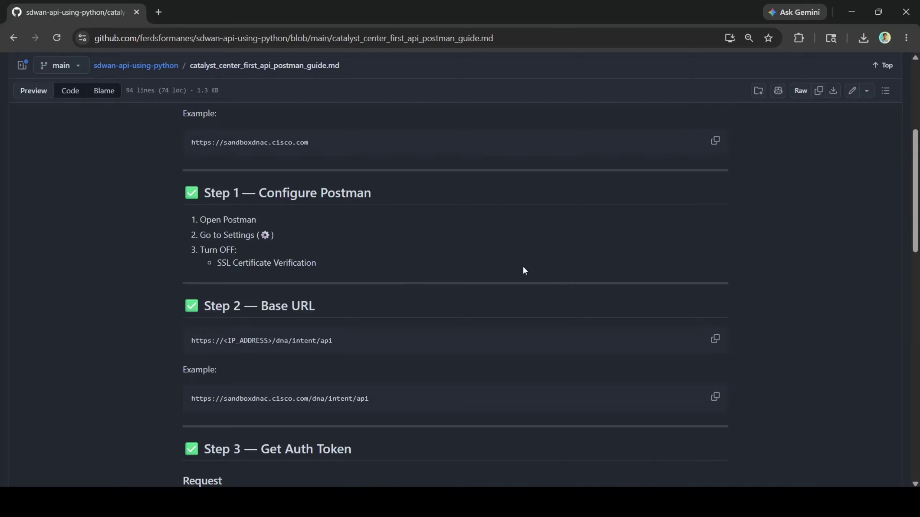
Step: Switch to Postman and make sure SSL certificate verification is off in the general app settings
key("alt+Tab")
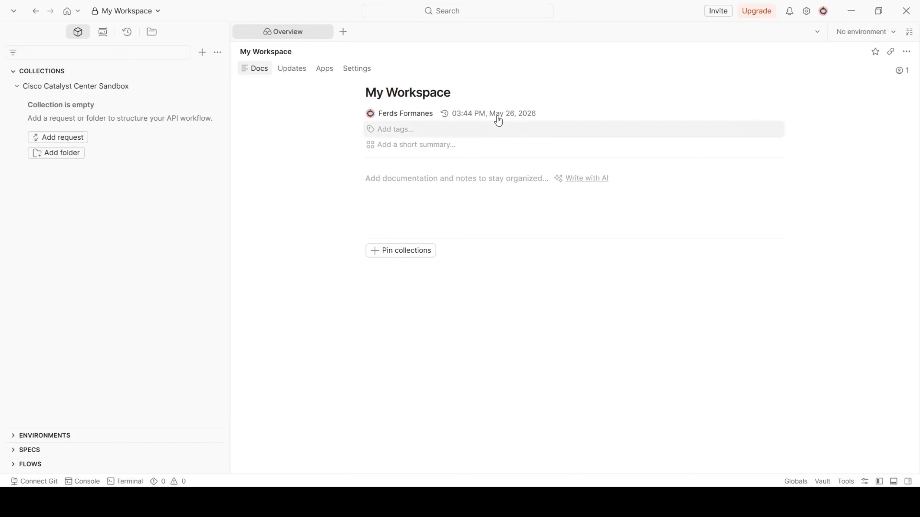
left_click(807, 11)
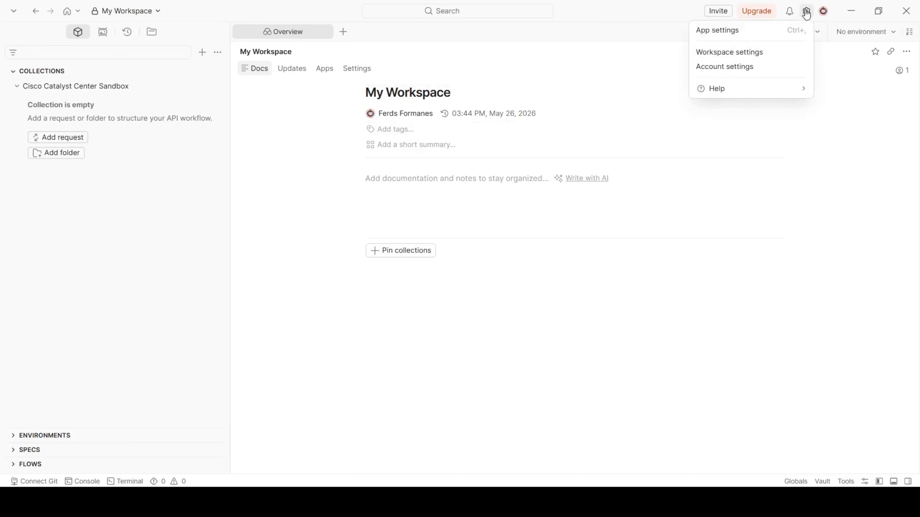
left_click(735, 32)
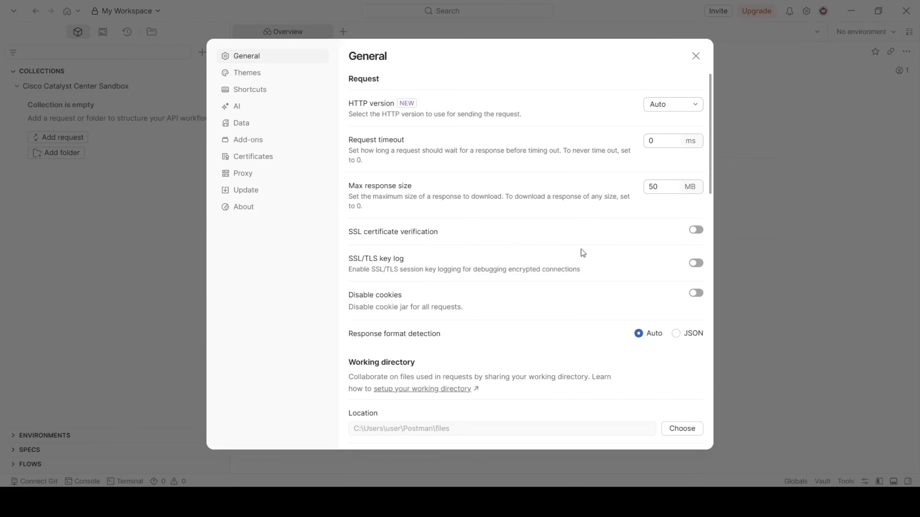
left_click(696, 232)
left_click(696, 232)
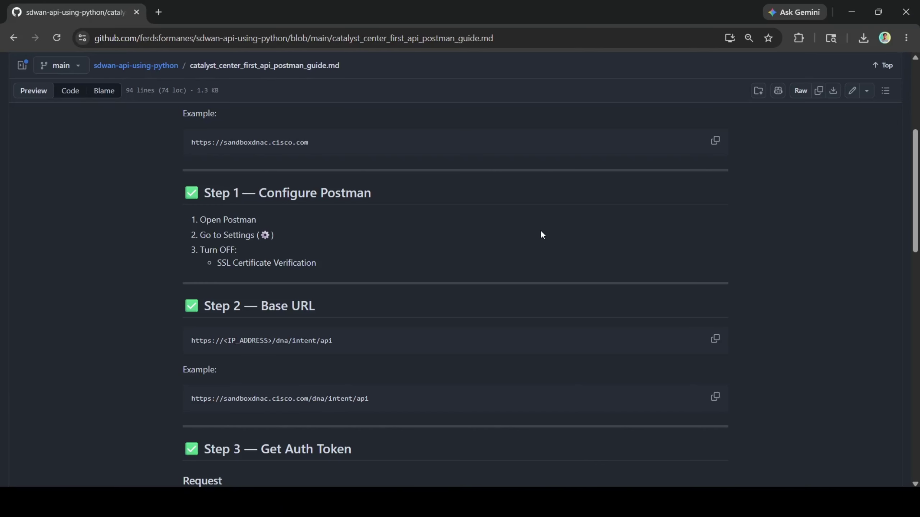
Step: Return to the guide in the browser and read the Step 2 base URL format and the Step 3 auth token instructions
left_click_drag(917, 201, 919, 180)
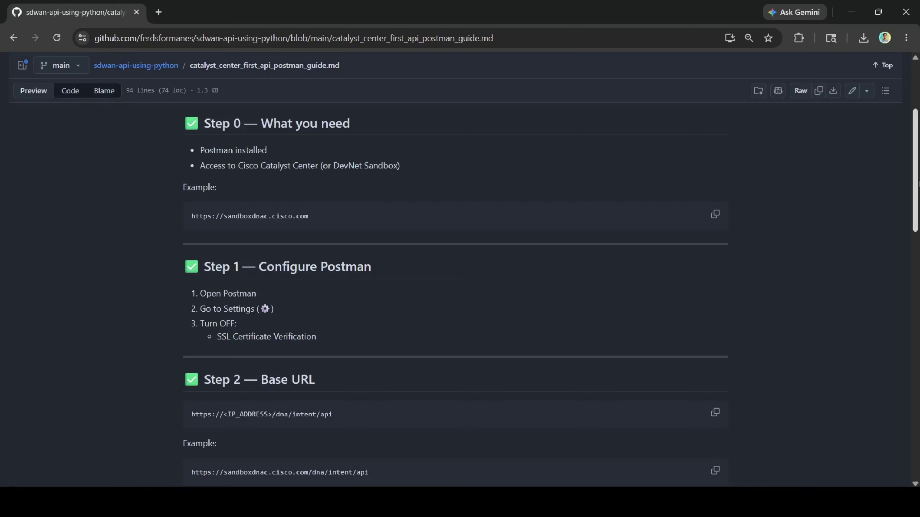
left_click_drag(918, 183, 918, 204)
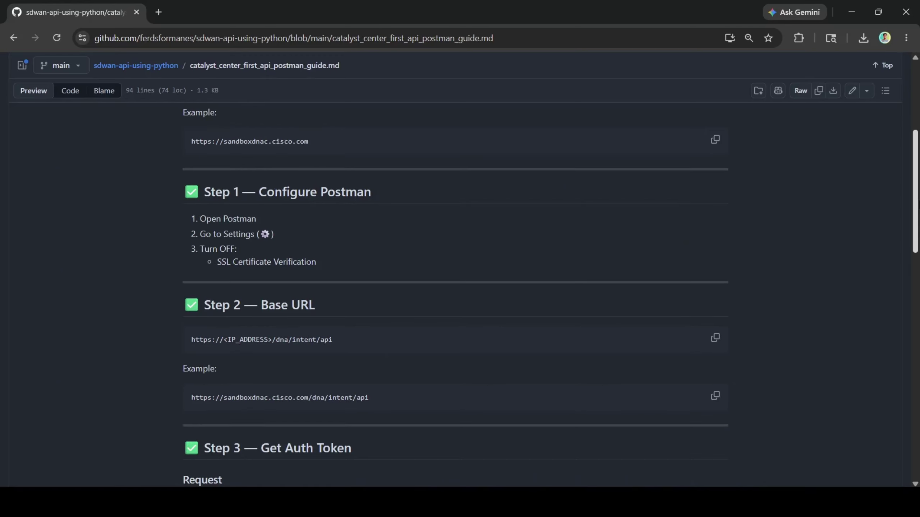
scroll(530, 228, "up", 1)
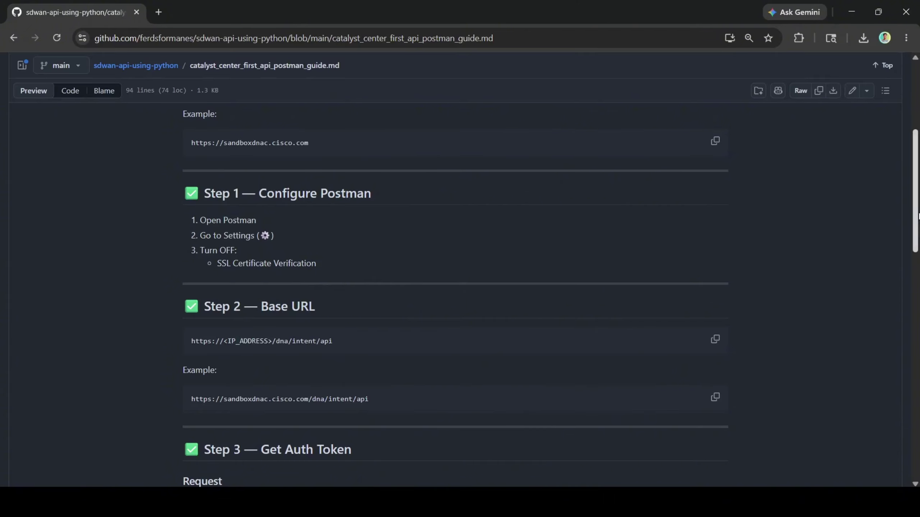
scroll(688, 253, "down", 2)
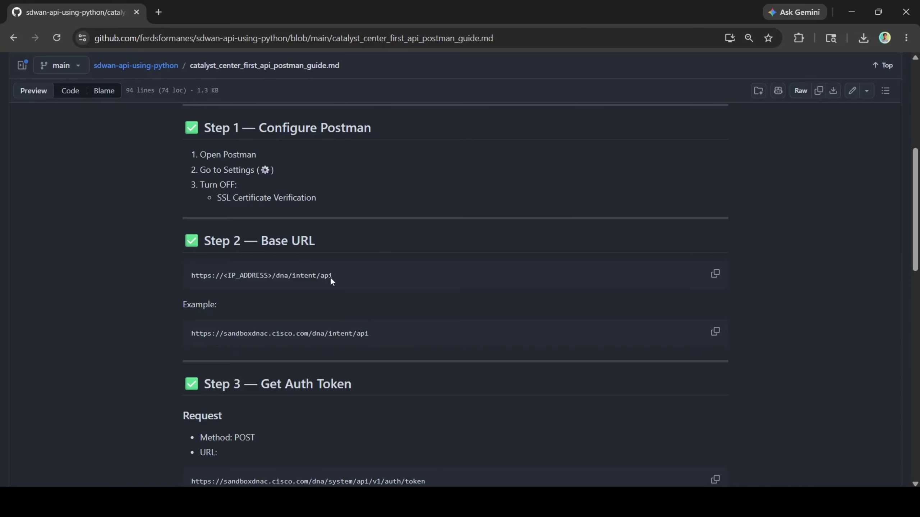
left_click_drag(340, 277, 190, 278)
left_click(190, 277)
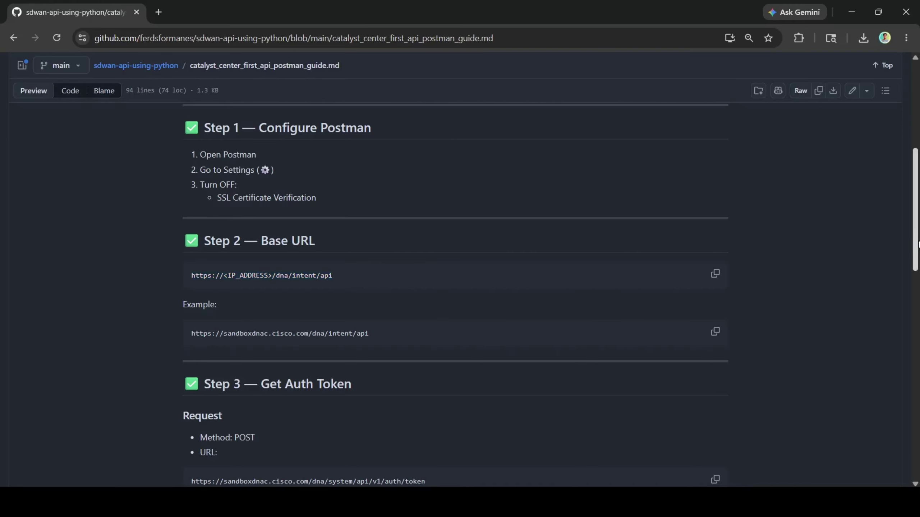
left_click_drag(916, 245, 916, 288)
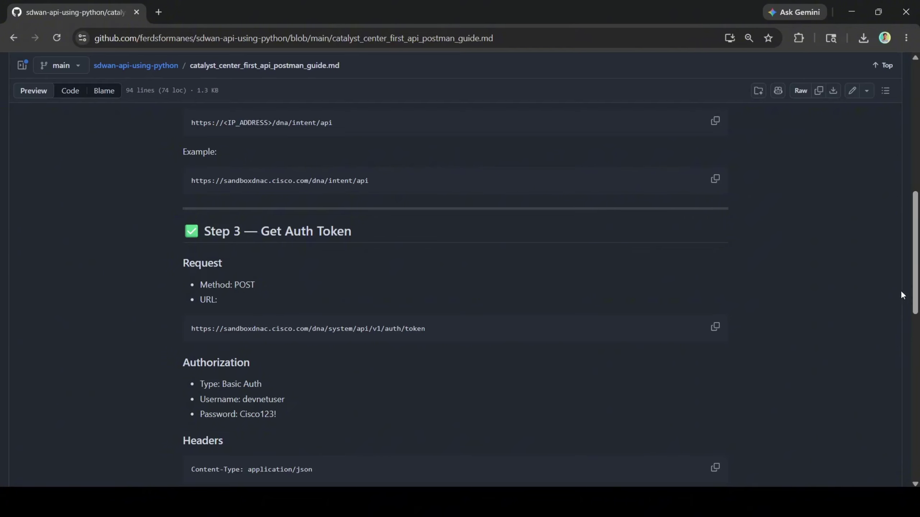
scroll(704, 310, "down", 2)
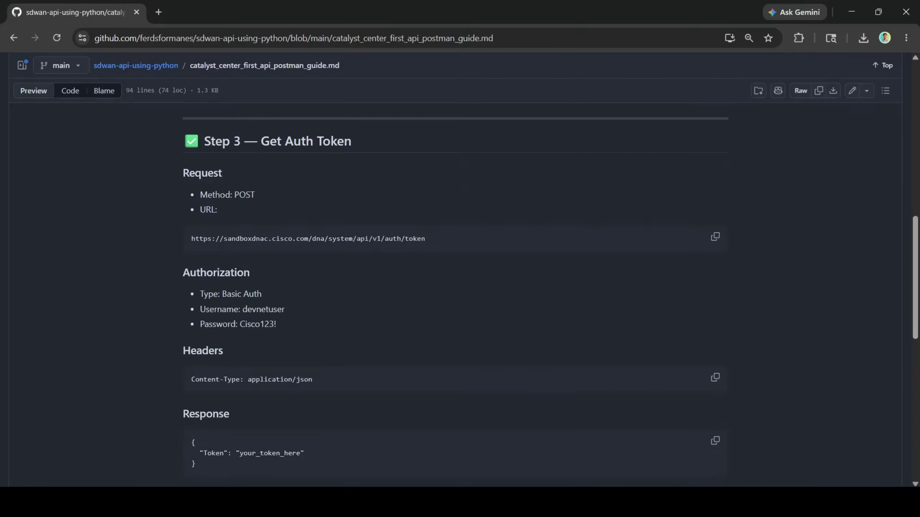
Step: Switch to Postman, add a request to the Cisco Catalyst Center Sandbox collection and set its method to POST
key("alt+Tab")
key("alt+Tab")
key("alt+Tab")
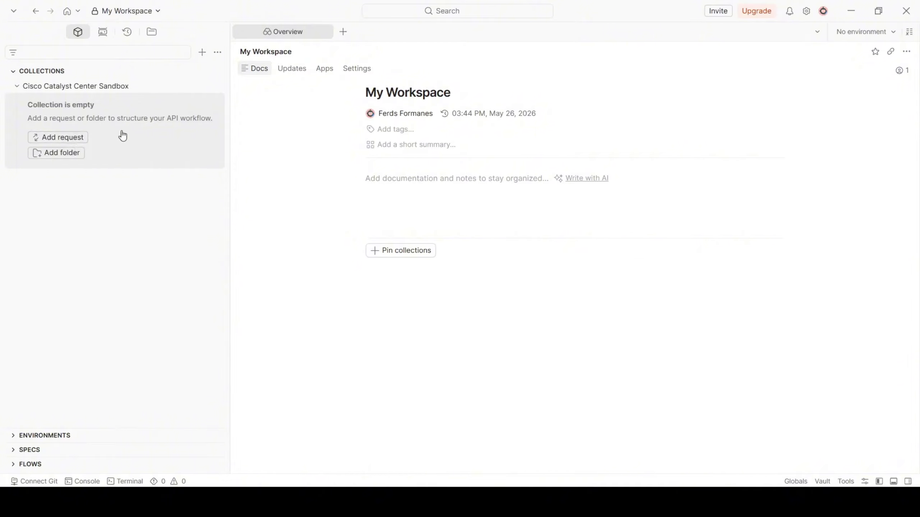
left_click(83, 137)
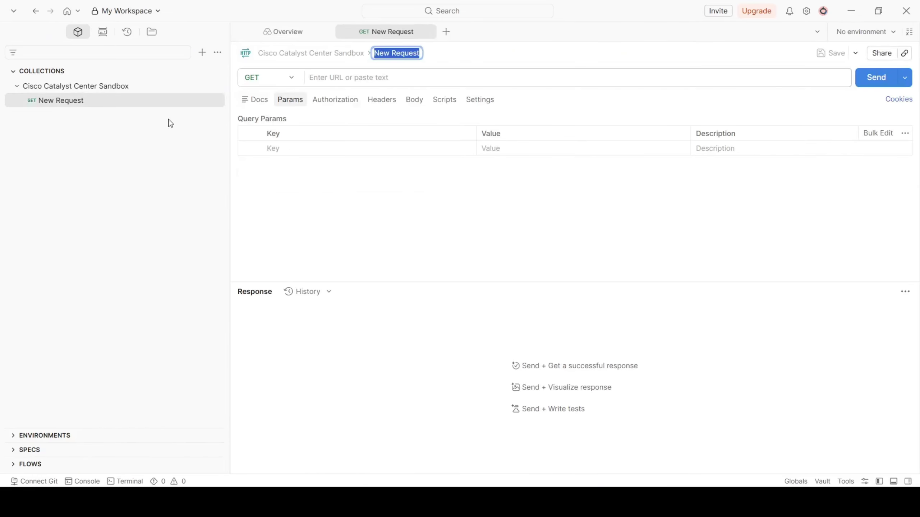
left_click(294, 84)
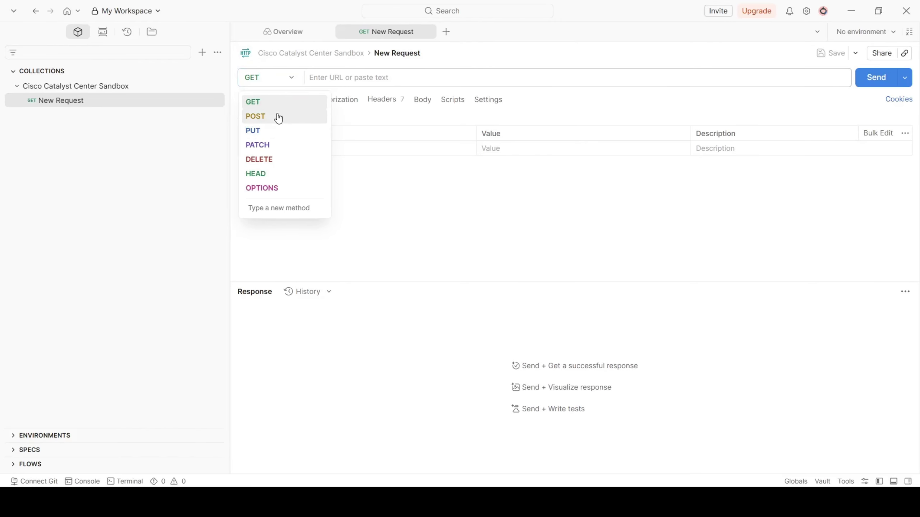
left_click(277, 116)
Step: Copy the auth token URL from the guide's Step 3 and use it as the POST request's URL in Postman
key("alt+Tab")
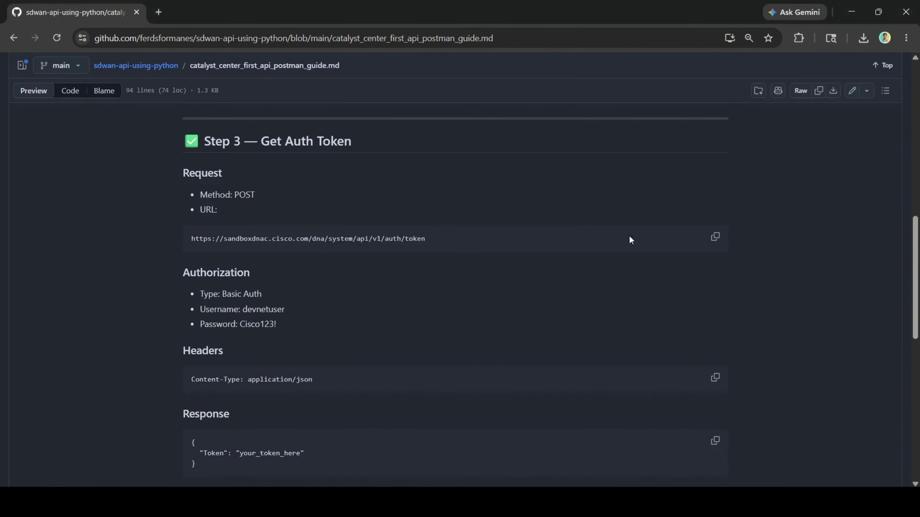
left_click(715, 237)
key("alt+Tab")
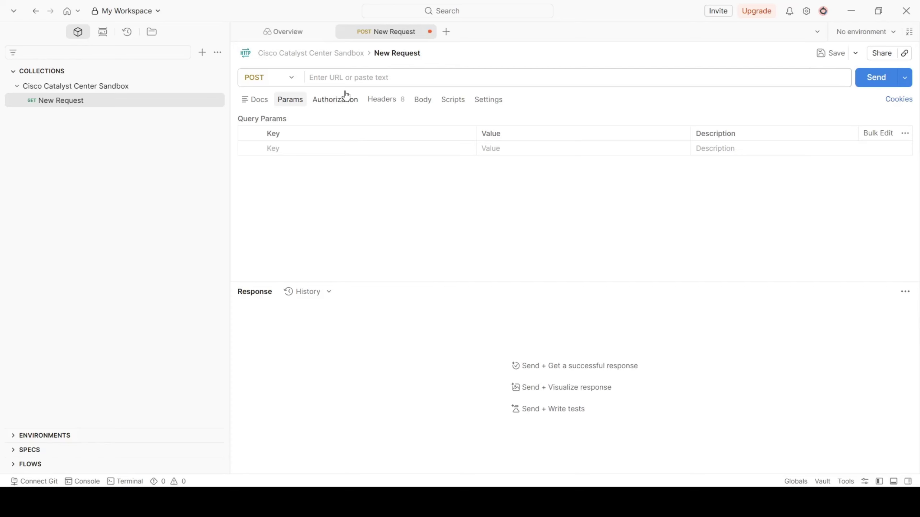
left_click(342, 78)
key("ctrl+v")
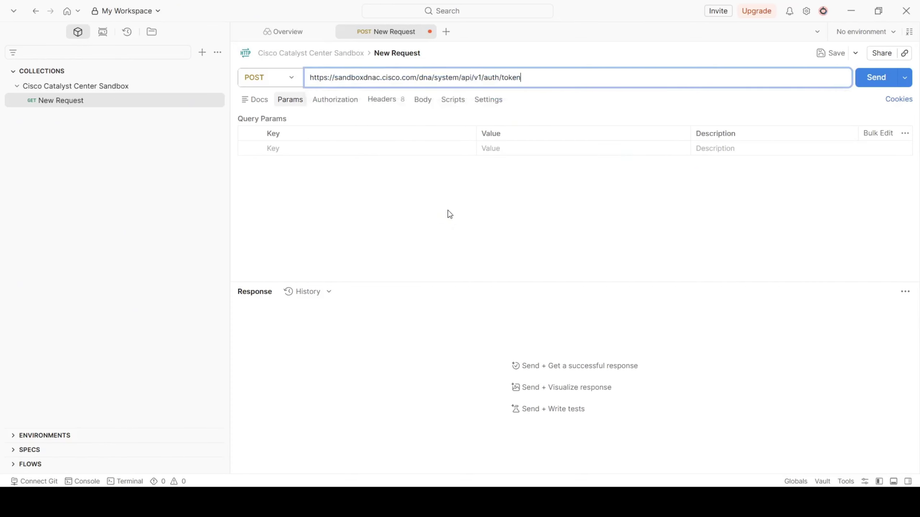
Step: Check the guide's authorization details, then set the Postman request's auth type to Basic Auth
key("alt+Tab")
triple_click(261, 324)
left_click(377, 299)
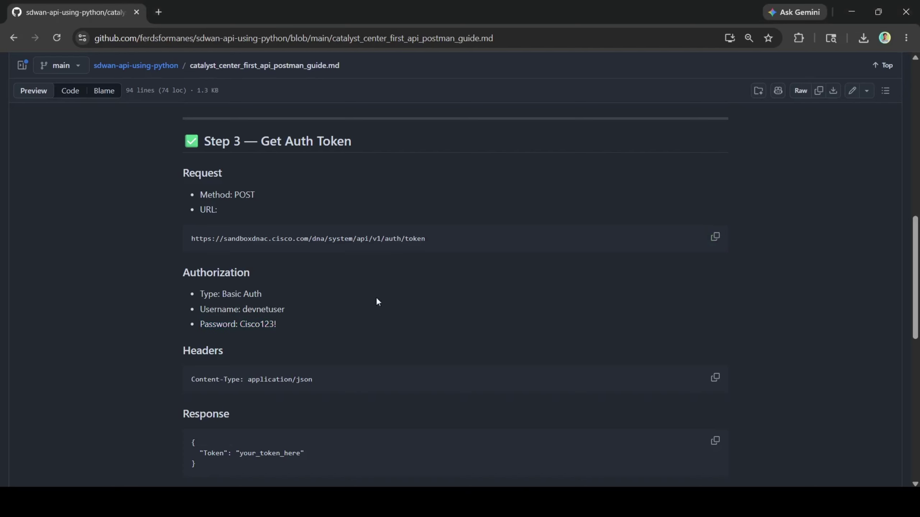
key("alt+Tab")
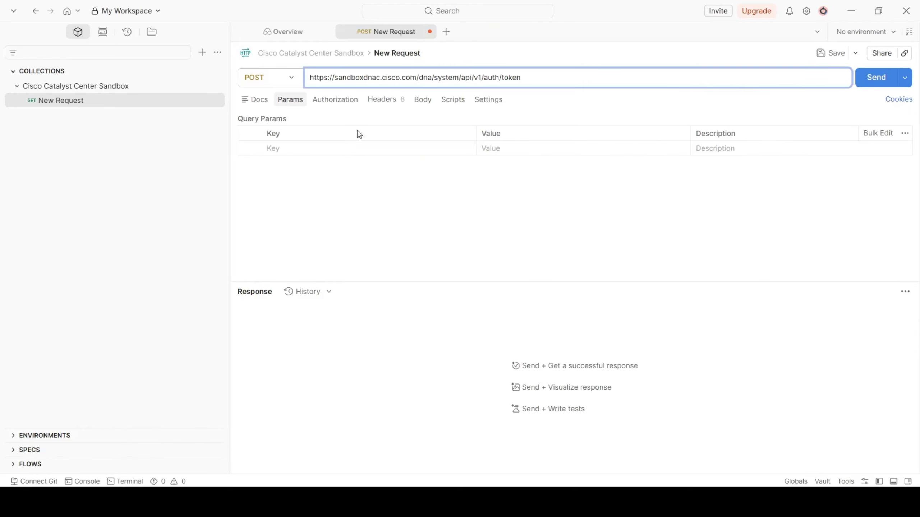
left_click(338, 100)
left_click(405, 129)
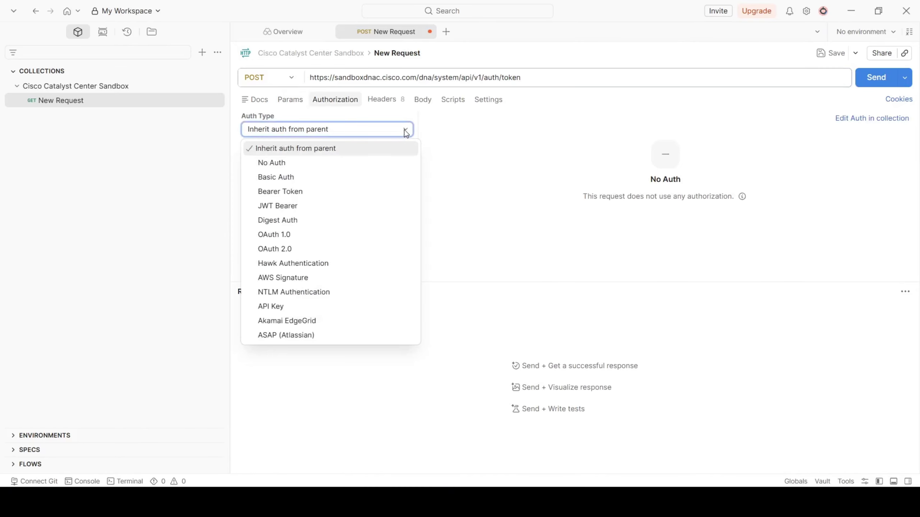
left_click(342, 184)
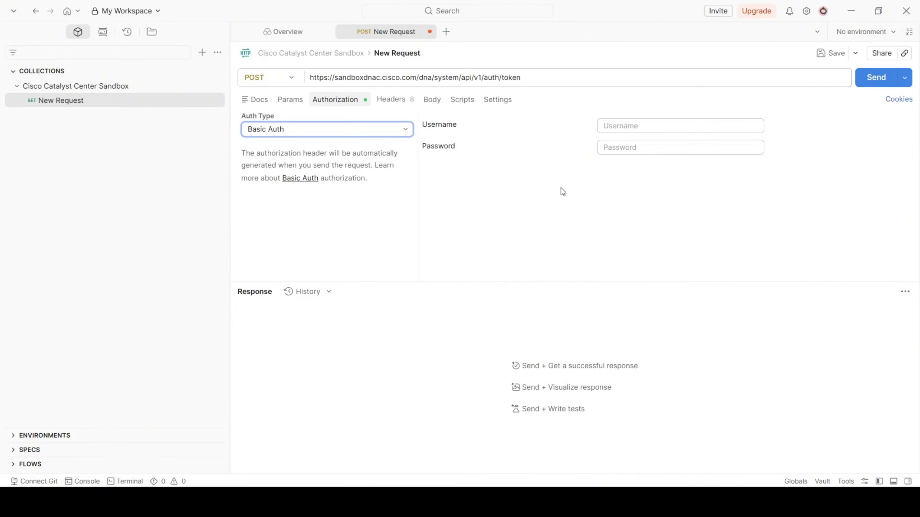
Step: Copy the sandbox username and password from the guide into the request's Basic Auth username and password fields
key("alt+Tab")
double_click(255, 310)
key("alt+Tab")
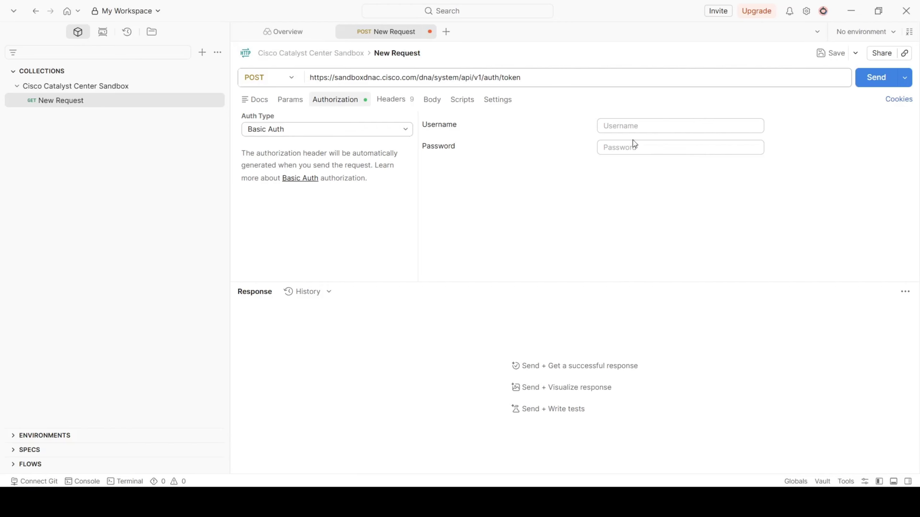
key("ctrl+v")
key("alt+Tab")
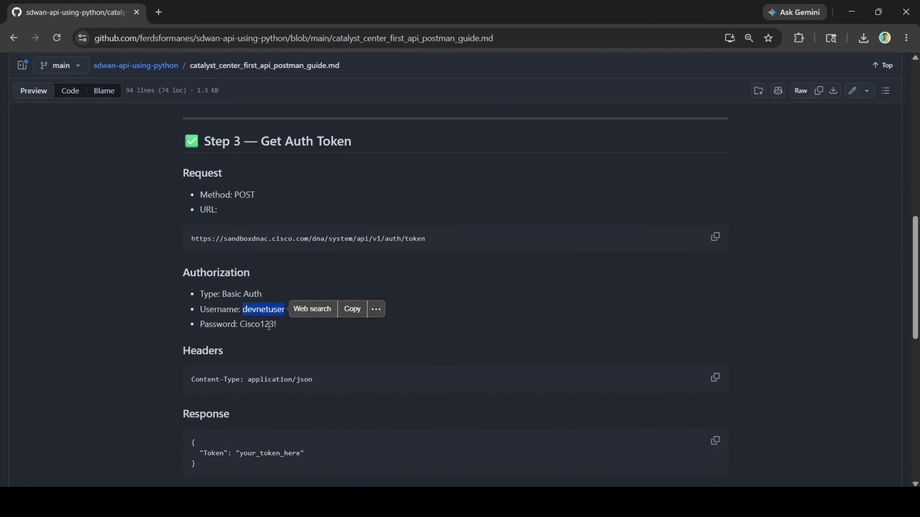
left_click_drag(288, 327, 239, 325)
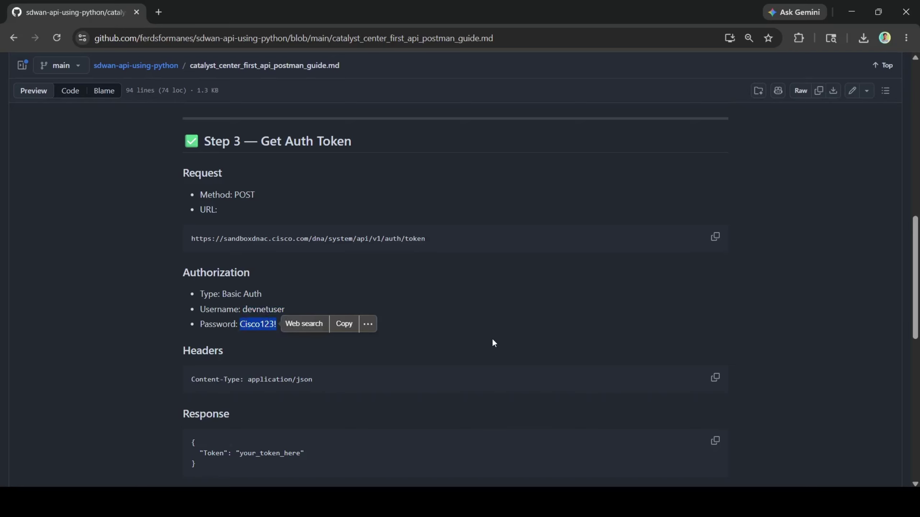
key("alt+Tab")
left_click(664, 144)
key("ctrl+v")
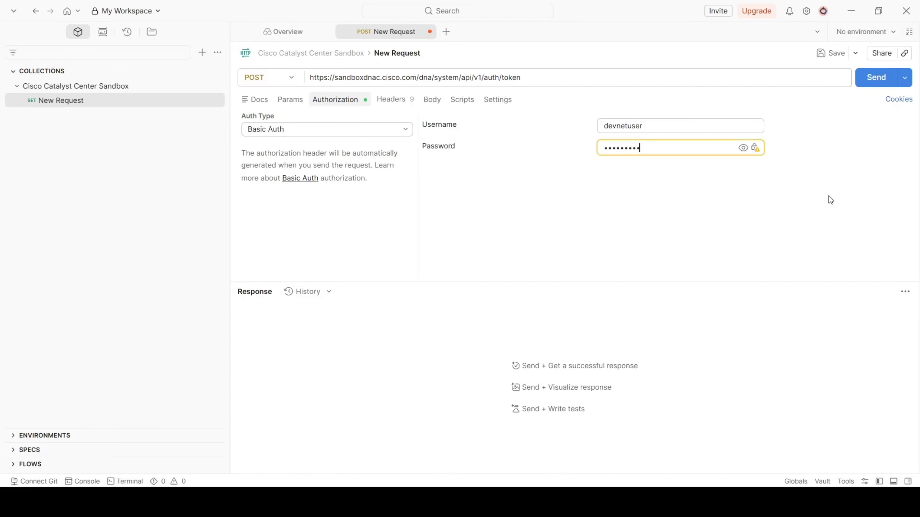
Step: Send the POST request and copy the token value from the JSON response body
left_click(873, 81)
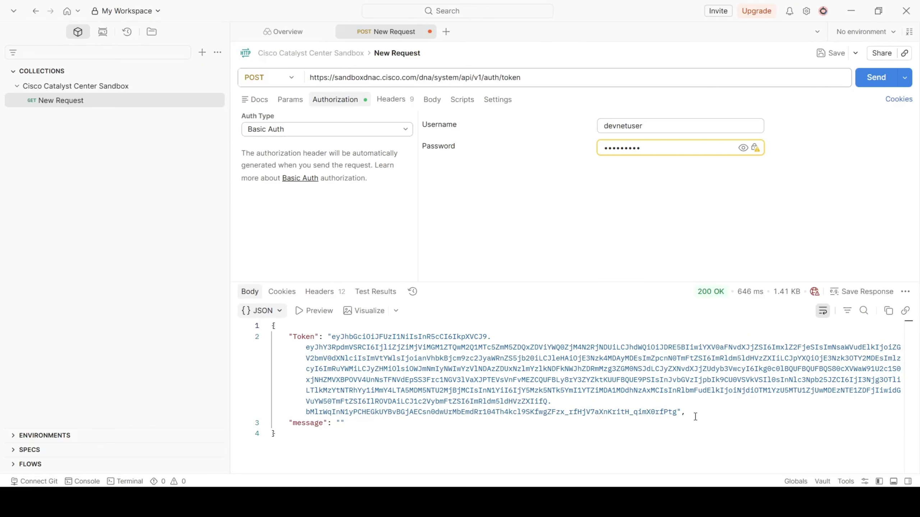
left_click_drag(676, 414, 333, 333)
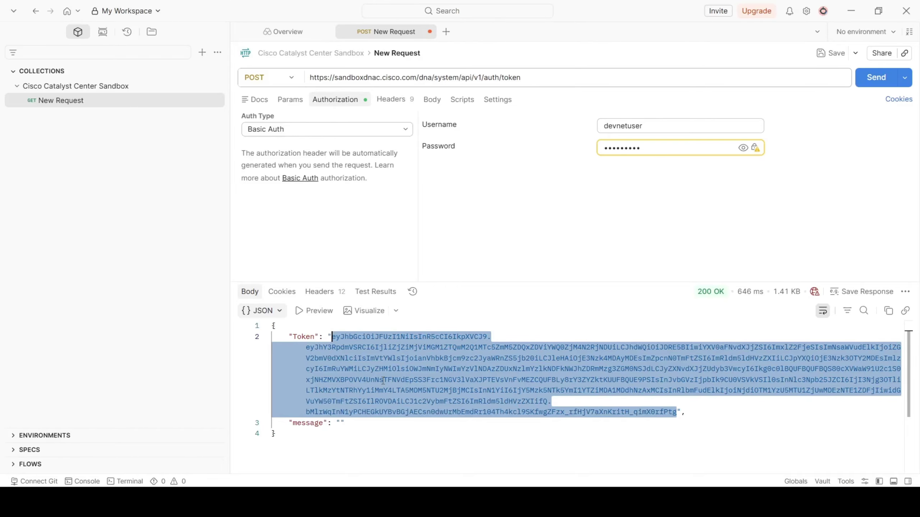
Step: Switch to the guide in the browser and copy the network-device URL from Step 4, Call API (Get Devices)
key("alt+Tab")
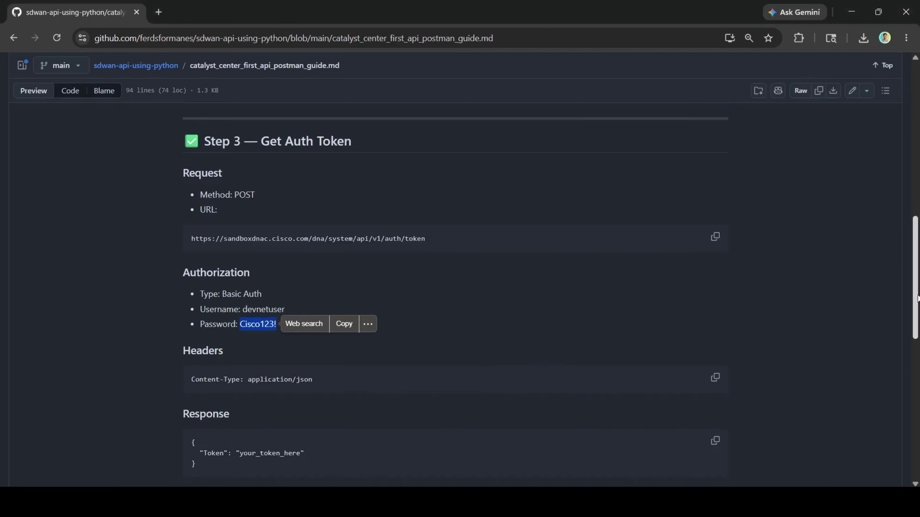
left_click_drag(916, 290, 918, 333)
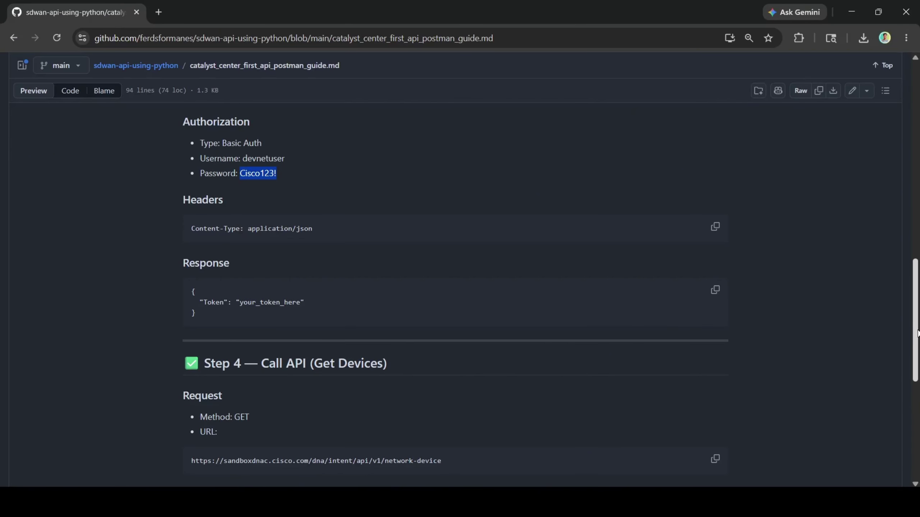
left_click_drag(917, 333, 917, 369)
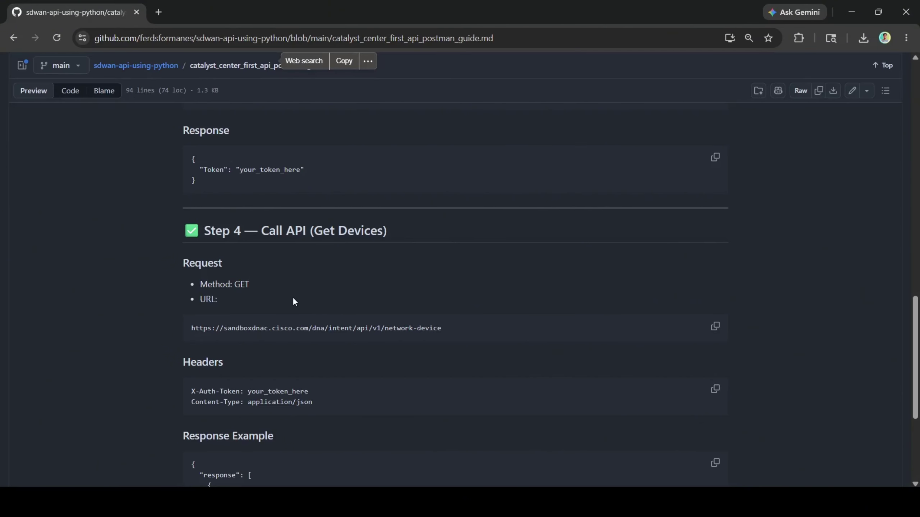
left_click(717, 331)
left_click(716, 331)
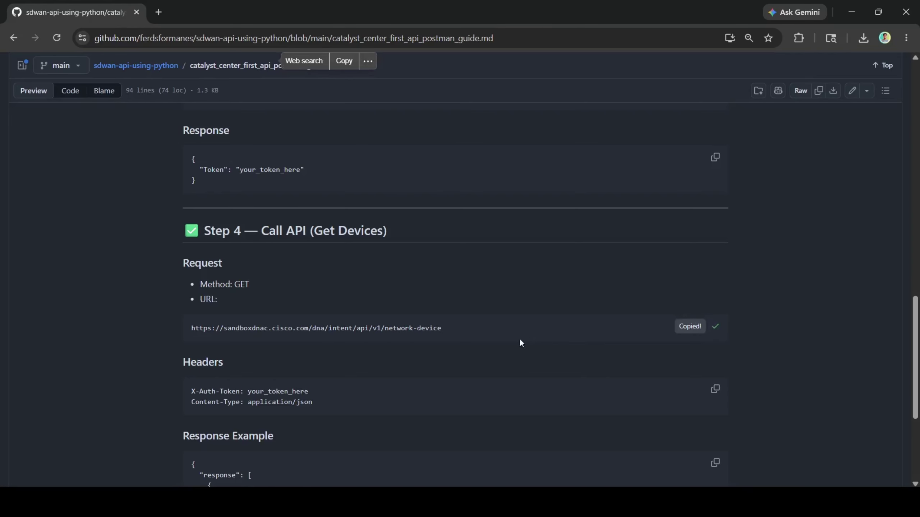
Step: Switch to Postman and save a copy of the POST request as get_token in the Cisco Catalyst Center Sandbox collection
key("alt+Tab")
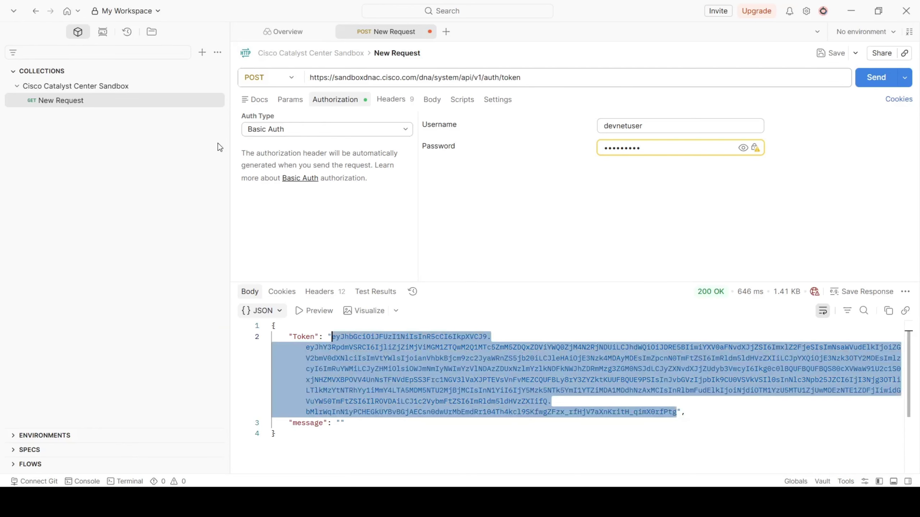
left_click(855, 53)
left_click(811, 75)
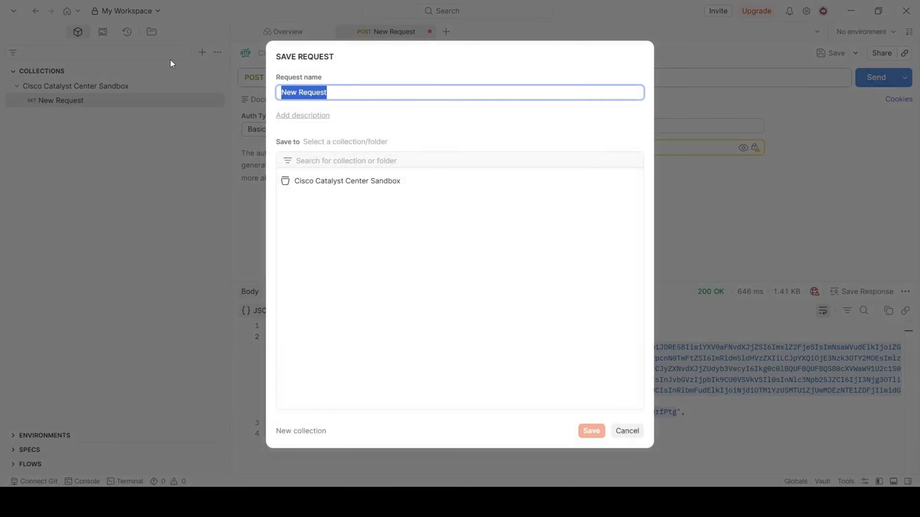
type("get_to")
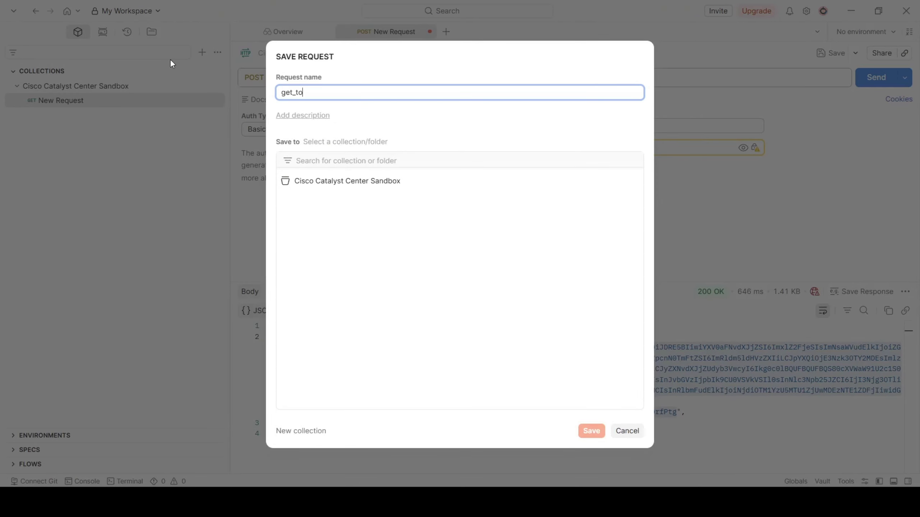
type("ken")
left_click(328, 183)
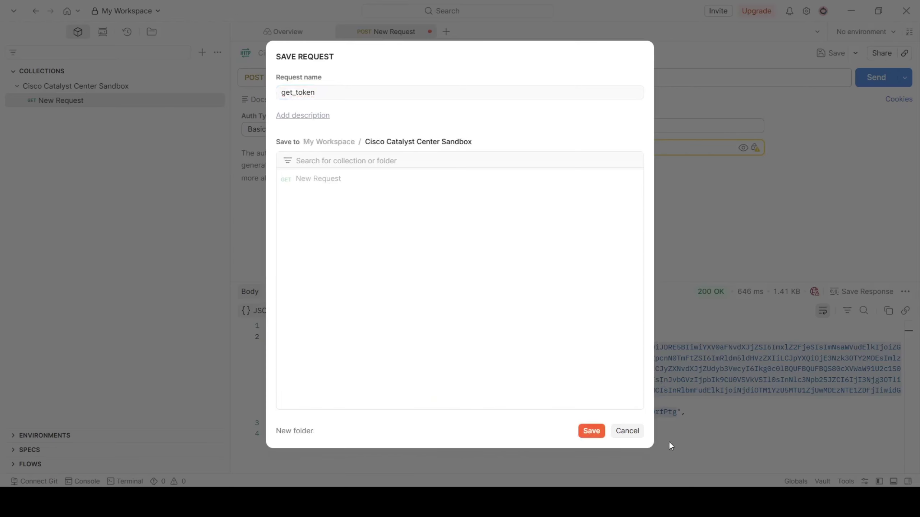
left_click(591, 430)
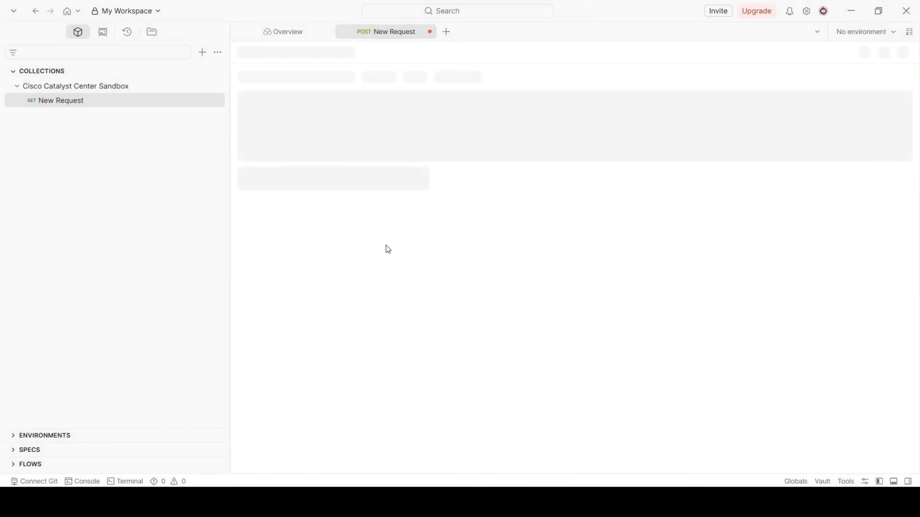
Step: Open the collection's empty New Request, keep the GET method, and paste the copied network-device URL as its address
left_click(111, 103)
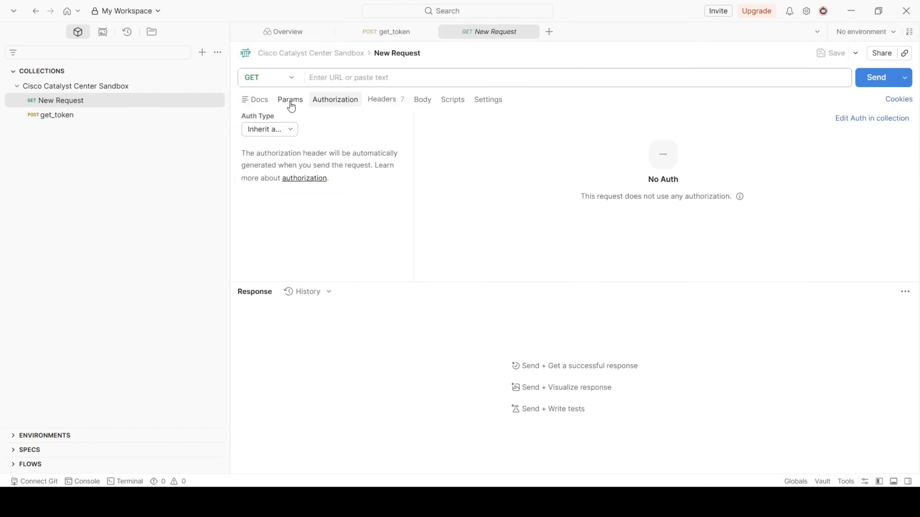
left_click(294, 84)
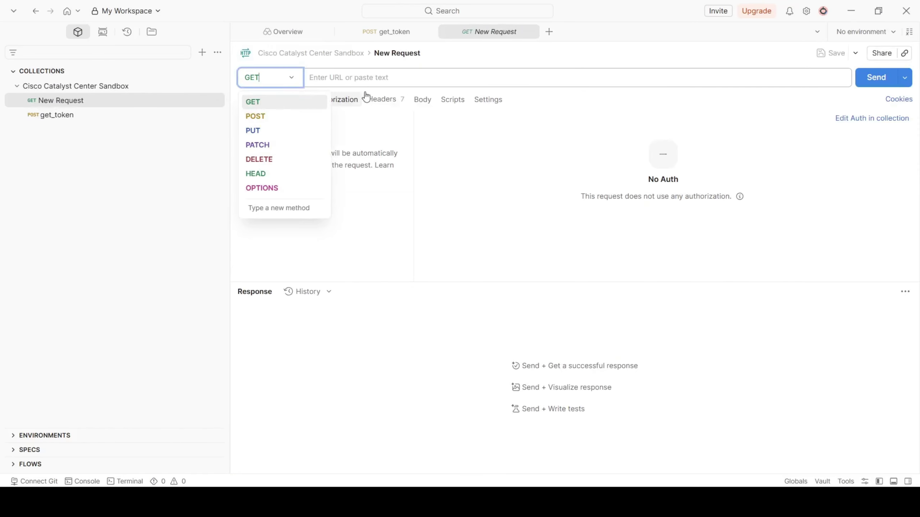
left_click(398, 78)
key("ctrl+v")
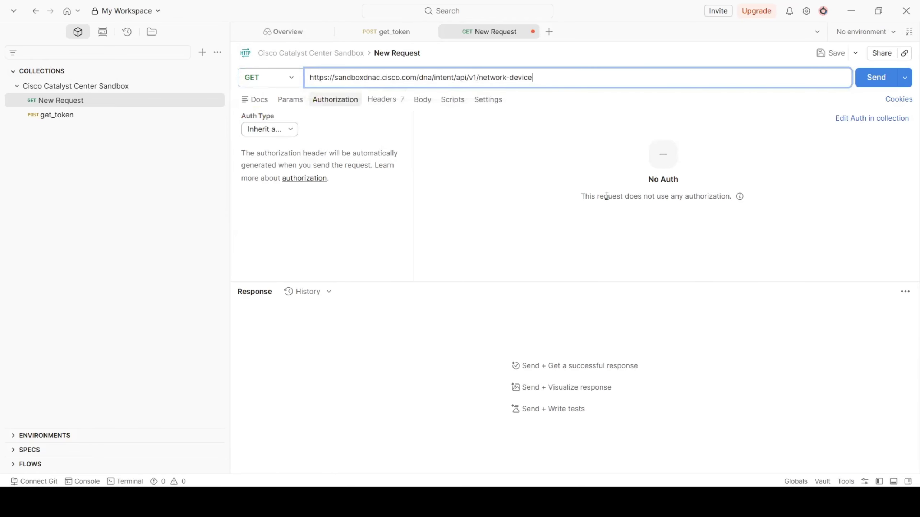
Step: Check the required headers in the browser guide and add an X-Auth-Token header key to the Postman GET request
key("alt+Tab")
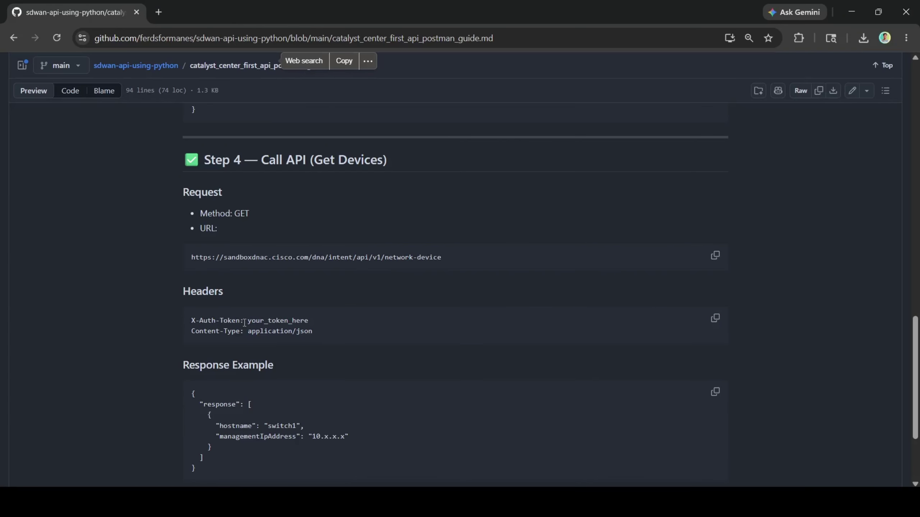
key("alt+Tab")
left_click(377, 105)
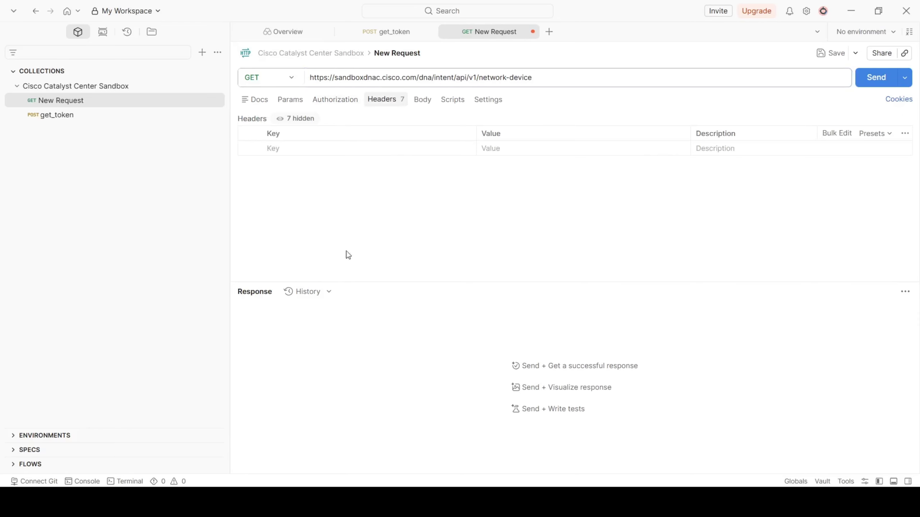
left_click(325, 154)
left_click(322, 166)
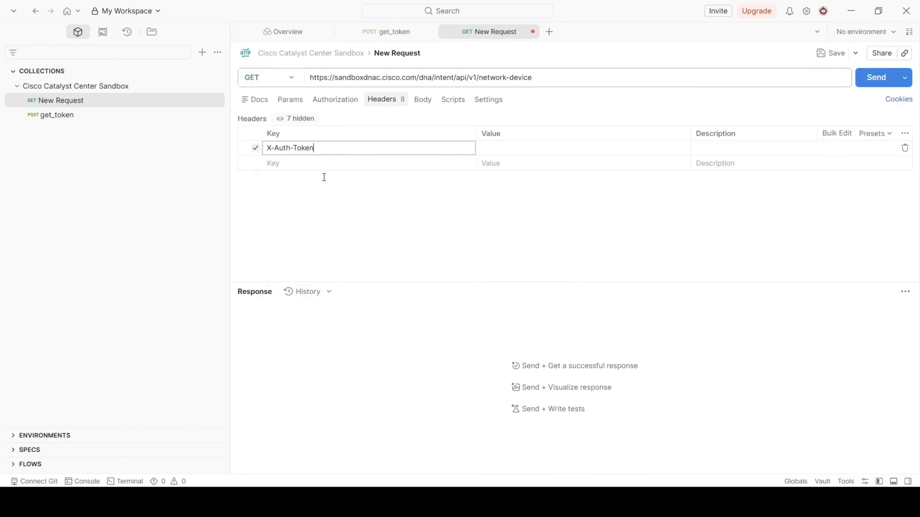
left_click(336, 223)
key("alt+Tab")
key("alt+Tab")
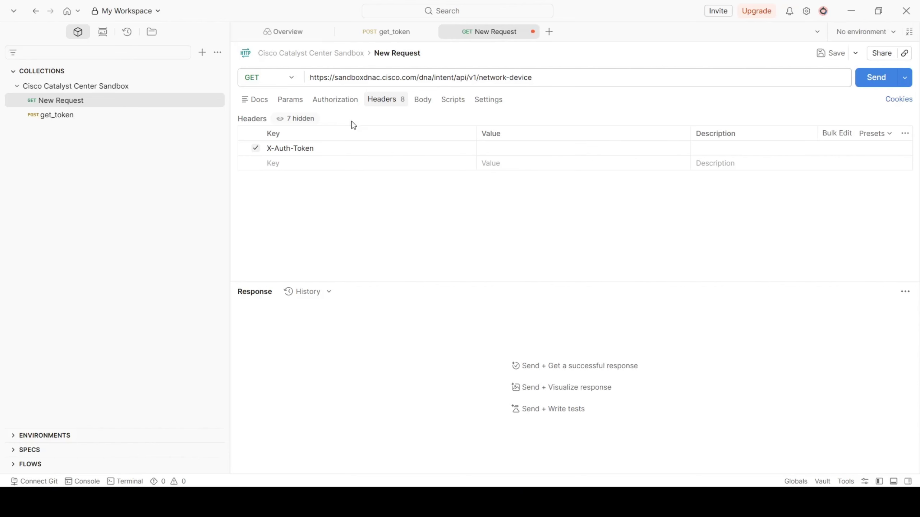
Step: Copy the token from the get_token response and paste it as the X-Auth-Token header value in the GET request
left_click(369, 32)
left_click_drag(676, 412, 333, 335)
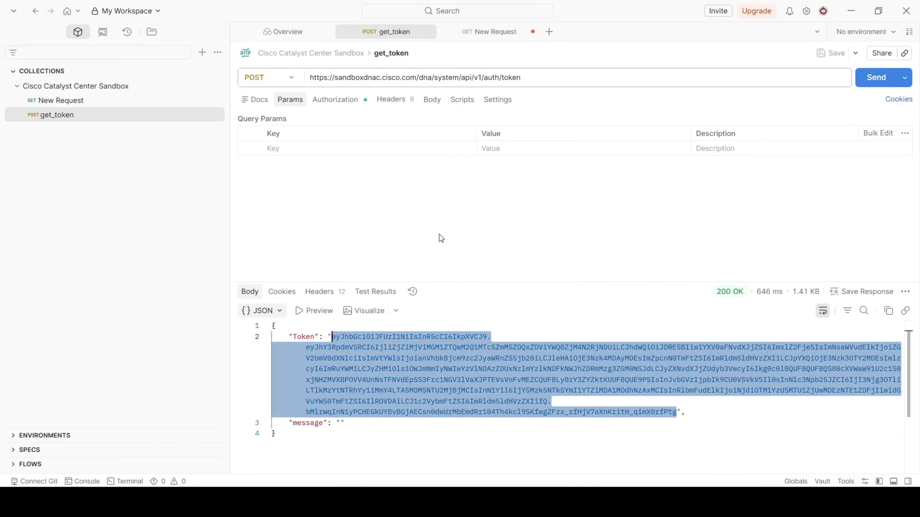
key("ctrl+c")
left_click(482, 31)
left_click(534, 152)
key("ctrl+v")
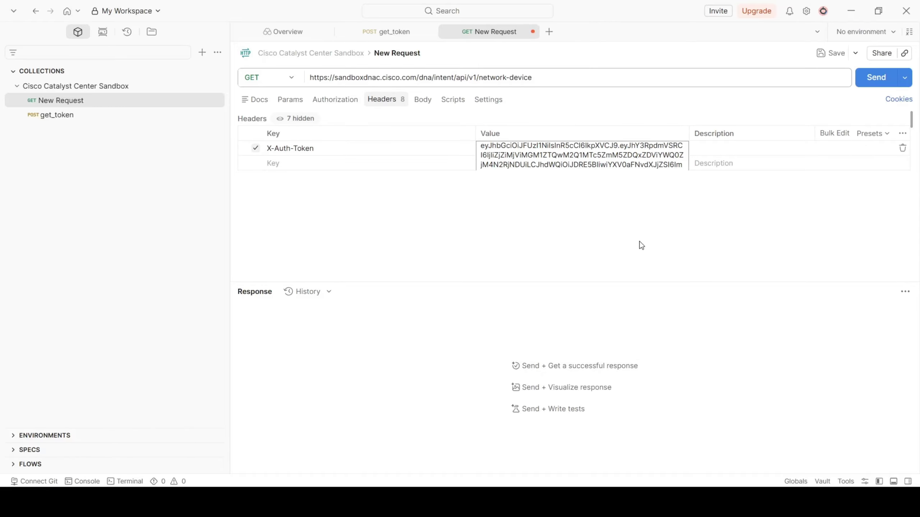
Step: Recheck the guide's Step 4 headers, send the network-device GET request in Postman, and inspect the JSON response
key("alt+Tab")
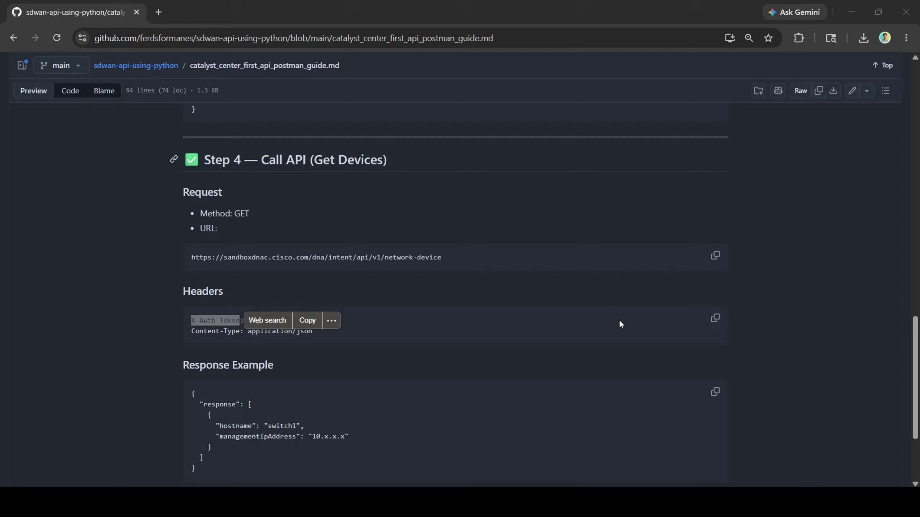
key("alt+Tab")
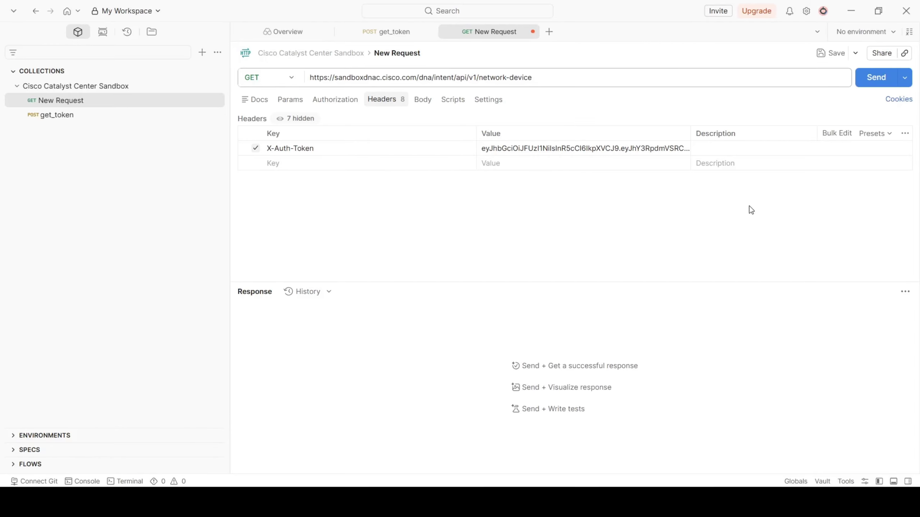
left_click(879, 82)
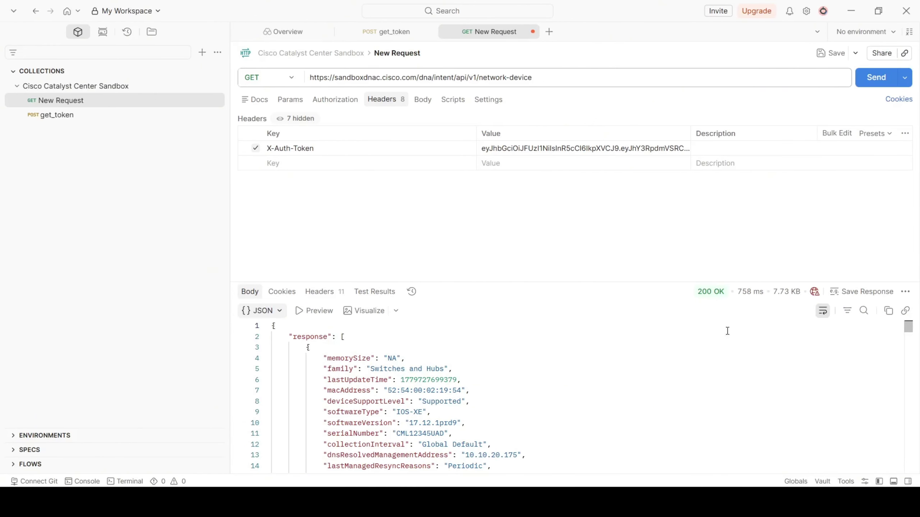
left_click(494, 384)
mouse_move(909, 326)
left_mouse_down()
mouse_move(909, 459)
mouse_move(908, 327)
left_mouse_up()
left_click(587, 358)
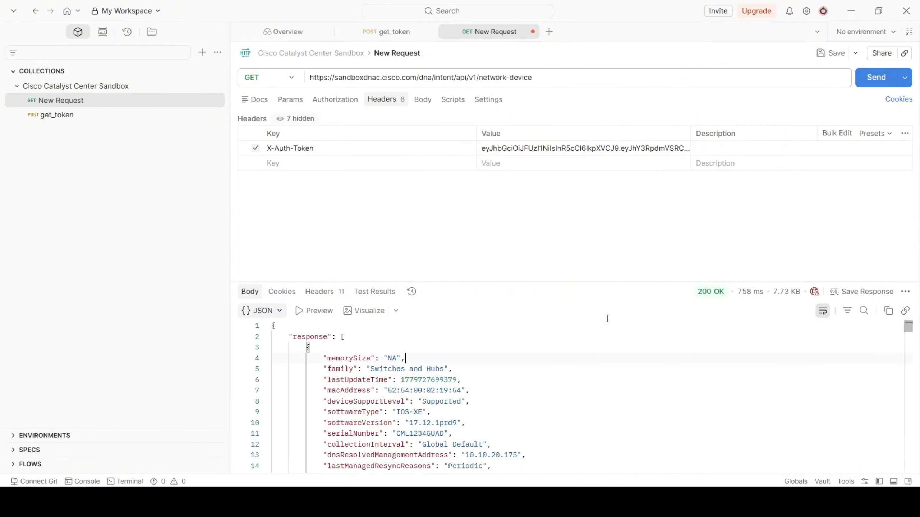
Step: Save a copy of the GET request as get_network-devices in the Cisco Catalyst Center Sandbox collection
left_click(855, 53)
left_click(779, 75)
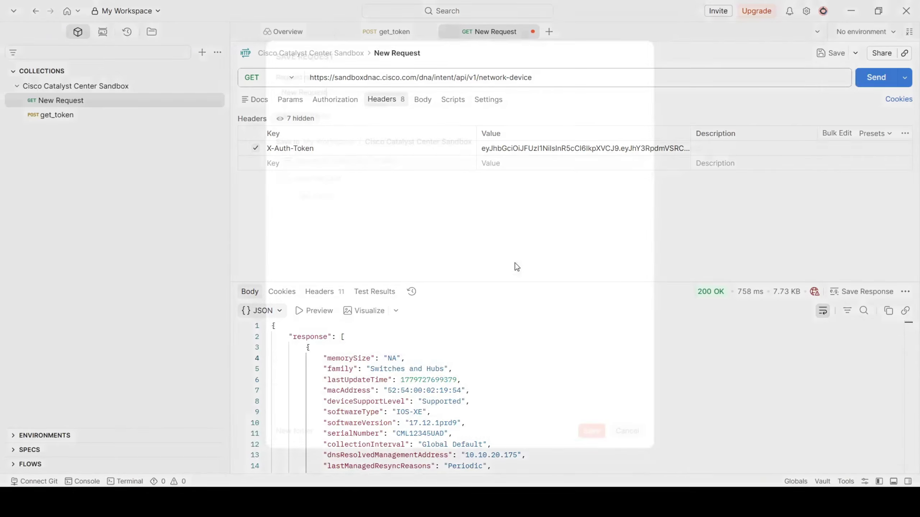
key("ctrl+a")
type("get_")
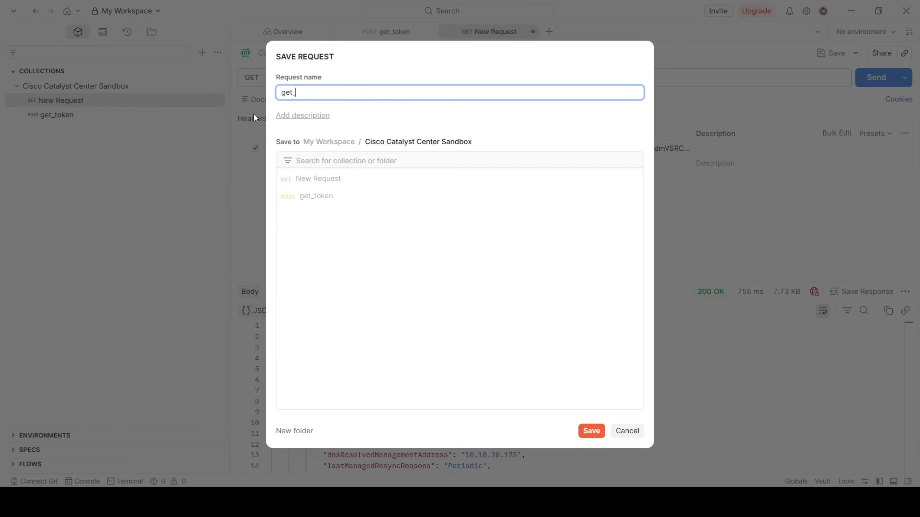
type("network-devices")
left_click(399, 148)
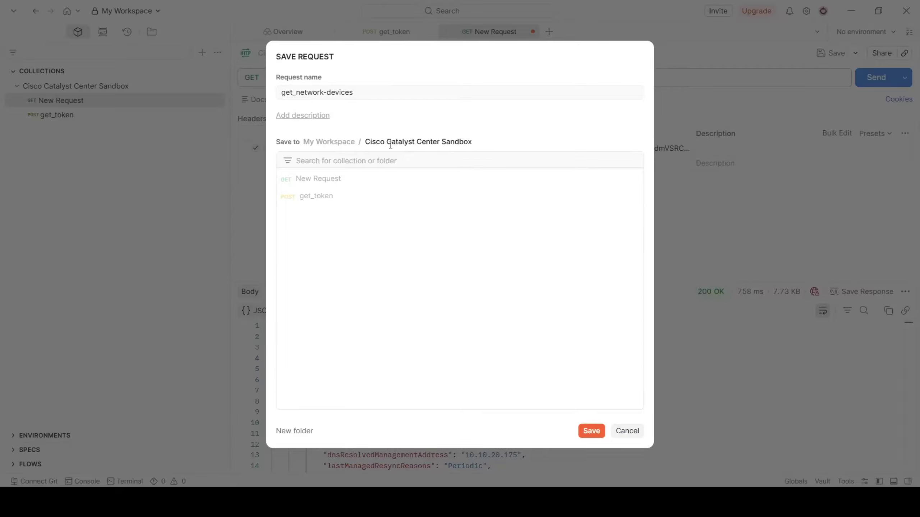
left_click(591, 431)
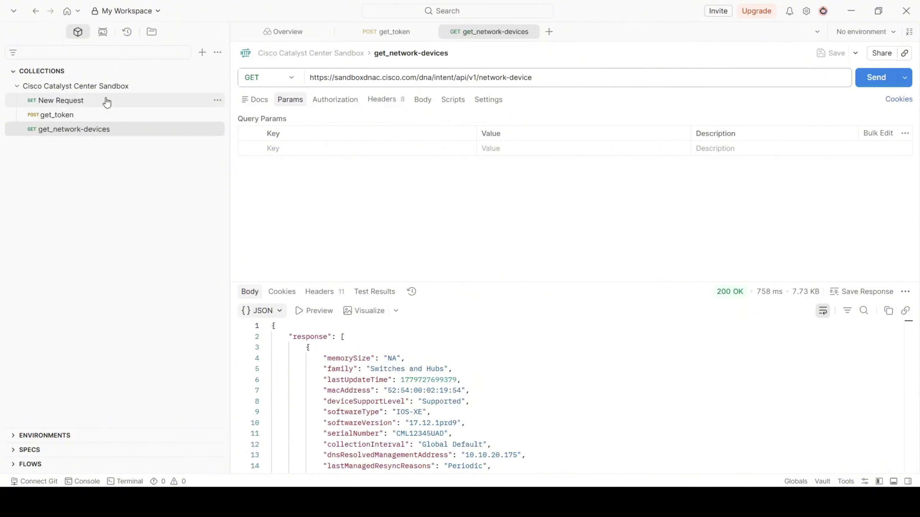
Step: Delete the leftover empty New Request from the Cisco Catalyst Center Sandbox collection
left_click(188, 100)
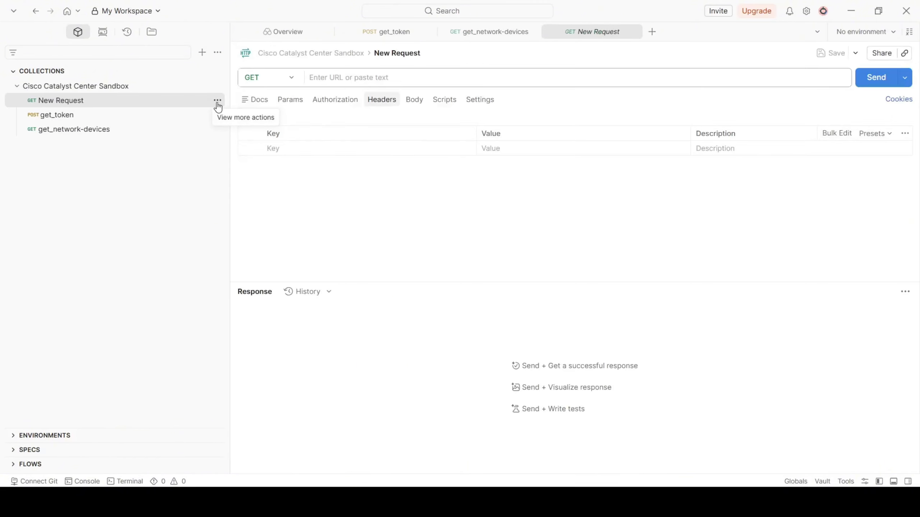
left_click(217, 101)
left_click(250, 226)
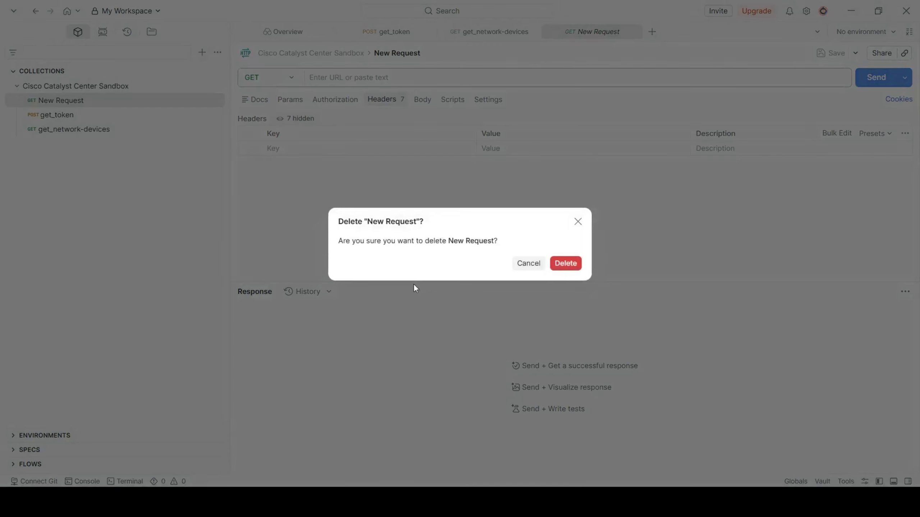
left_click(564, 264)
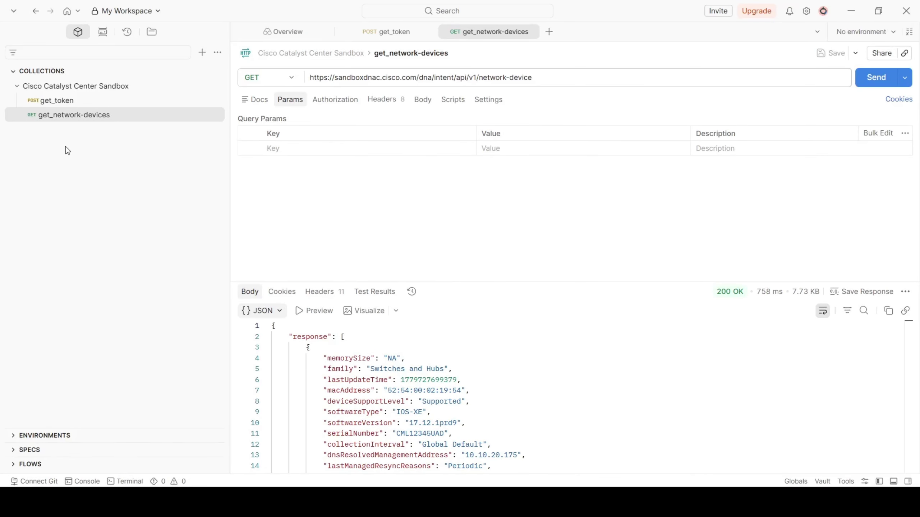
Step: Review the saved get_token and get_network-devices requests, enlarging the response area to read the device JSON
left_click(80, 102)
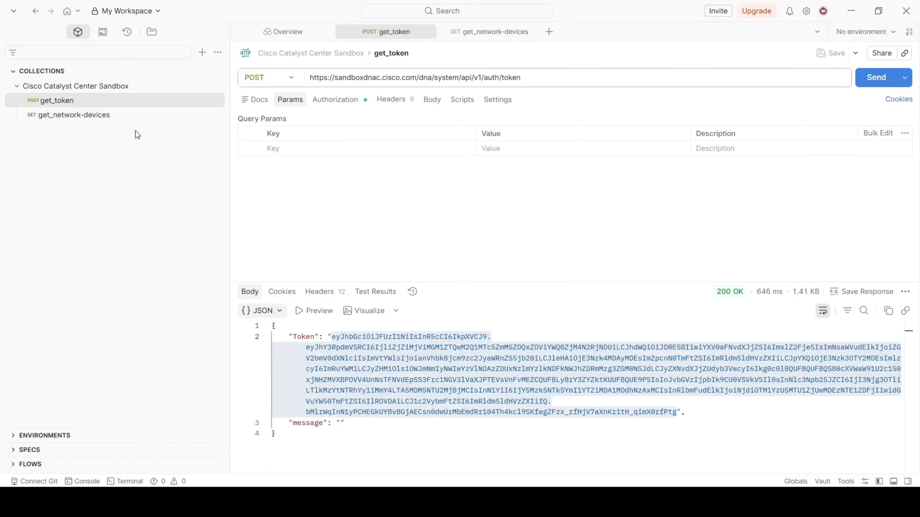
left_click(107, 120)
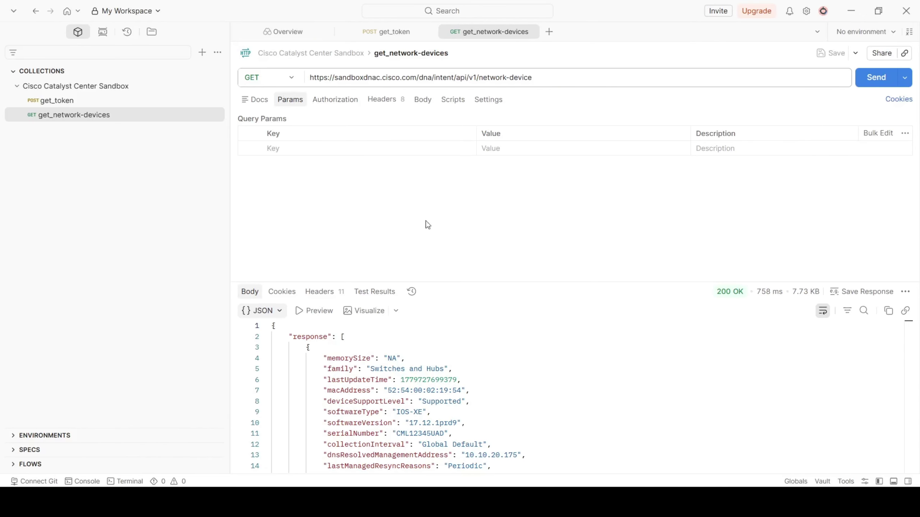
left_click_drag(519, 283, 519, 182)
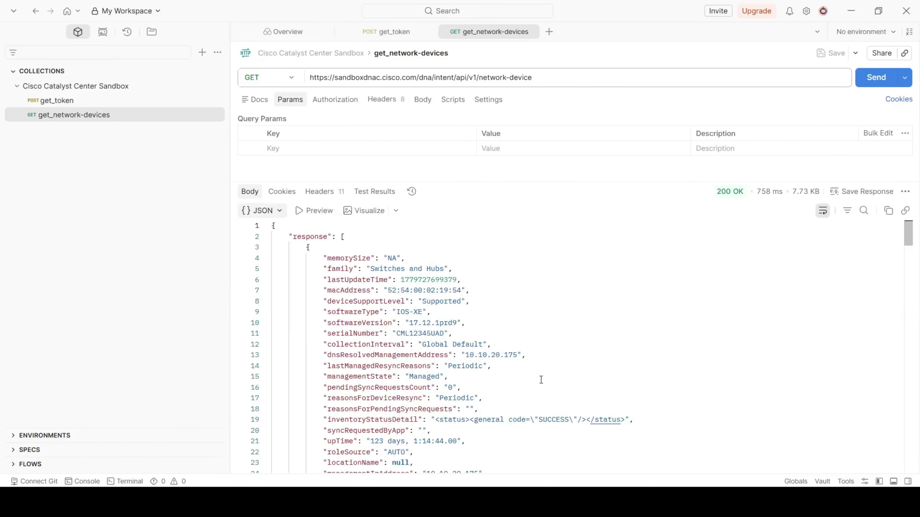